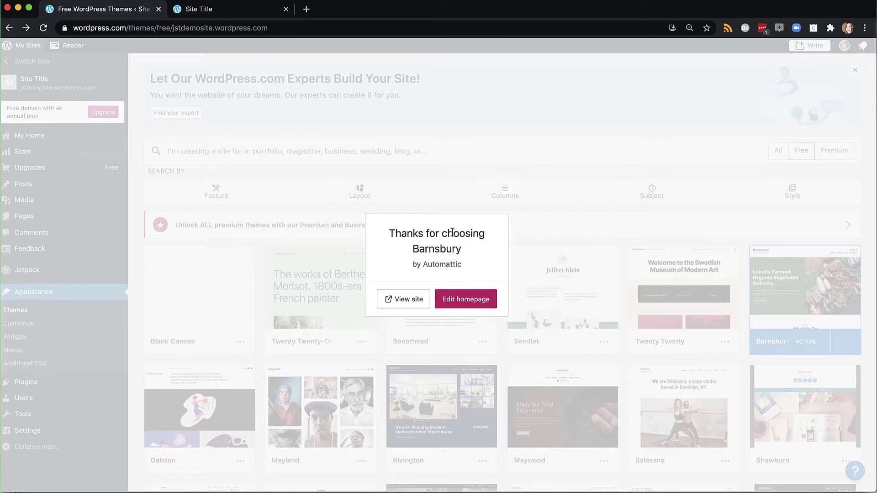
Open the live Barnsbury site in a new browser tab from the theme confirmation dialog.
click(391, 300)
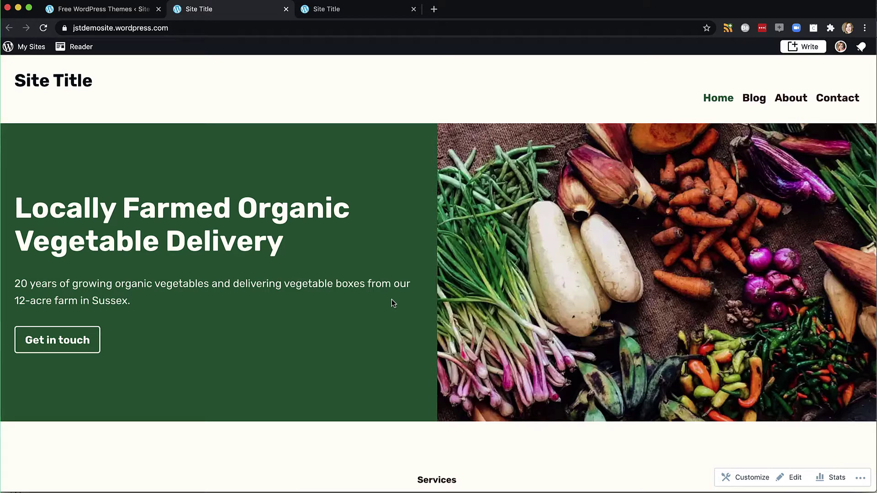
Back on the themes tab, dismiss the confirmation message and launch the Customizer for the site.
click(120, 11)
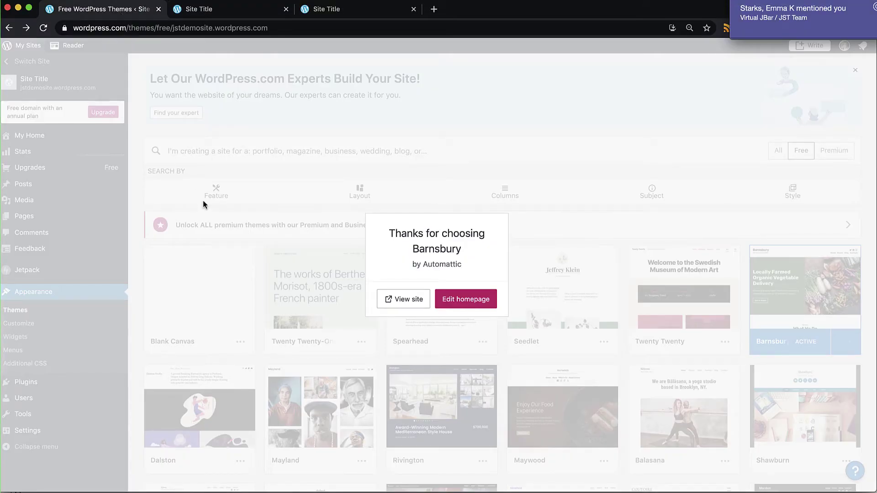
click(164, 194)
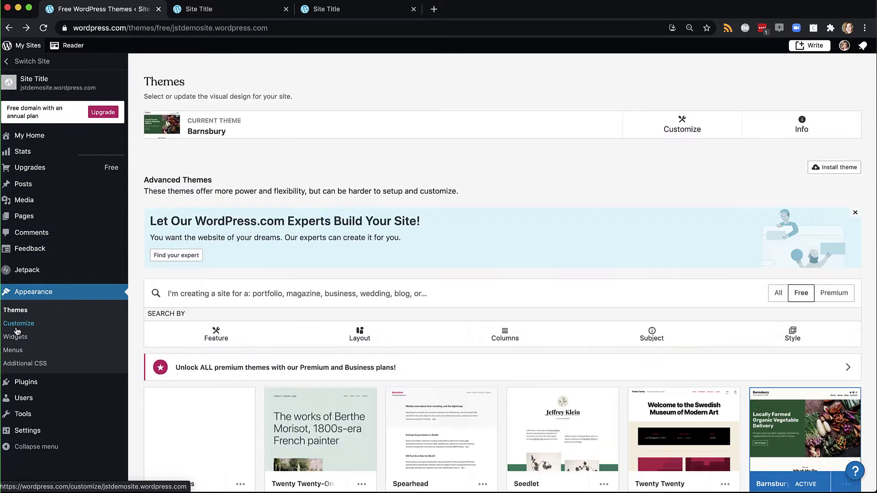
click(16, 327)
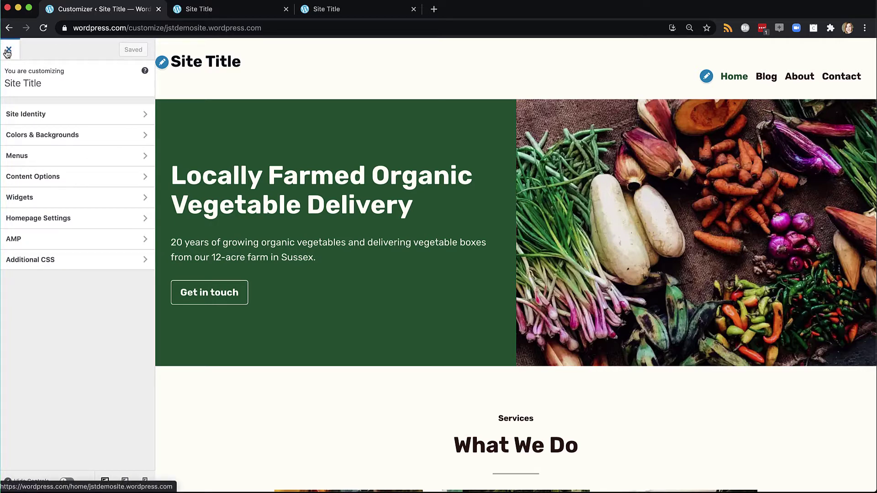
click(9, 54)
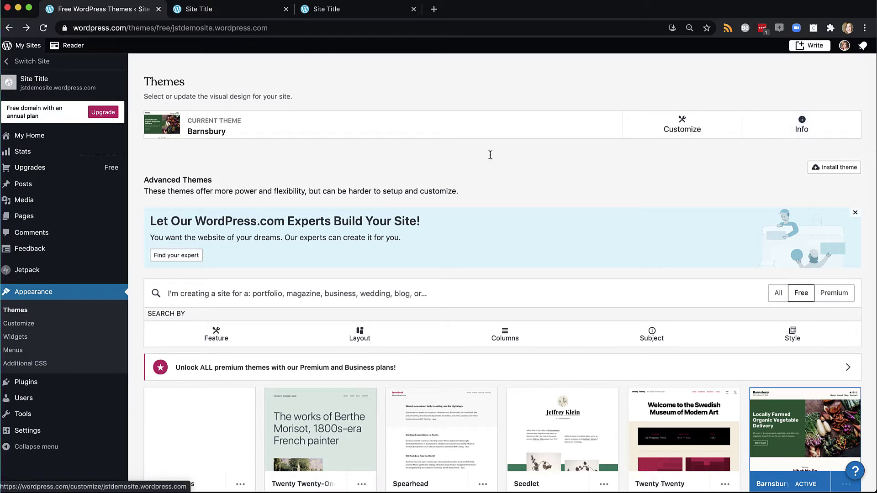
click(32, 323)
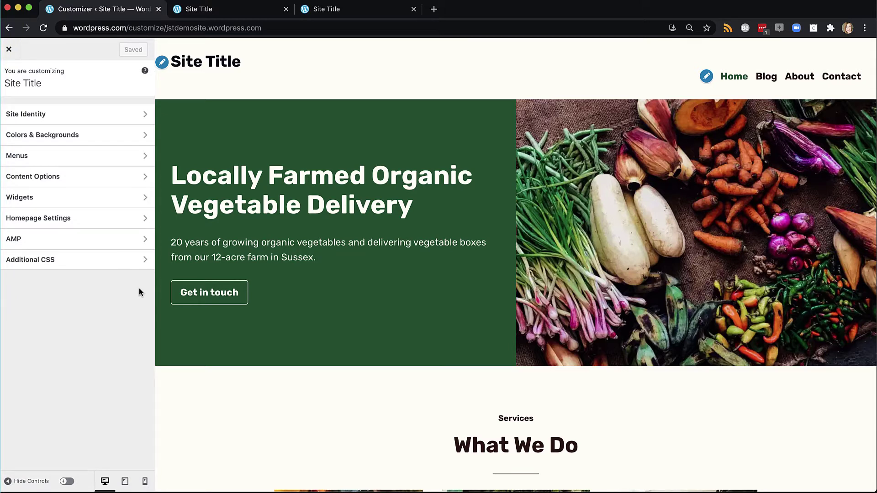
In Site Identity, set the title to the owner's portfolio name and tagline 'adobe expert', then save.
click(57, 118)
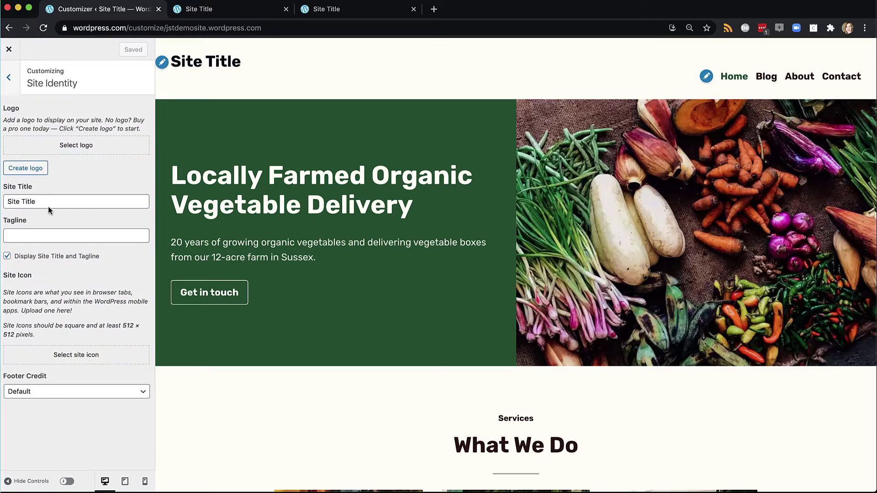
triple_click(49, 202)
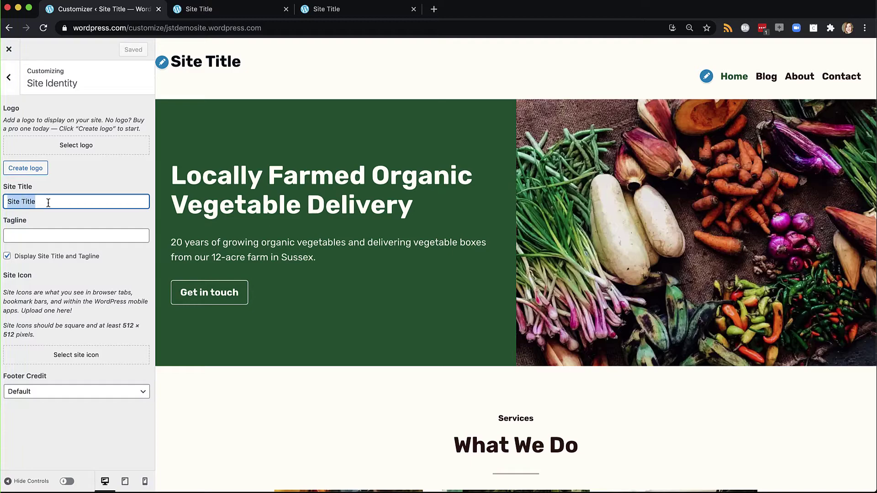
text(Heather)
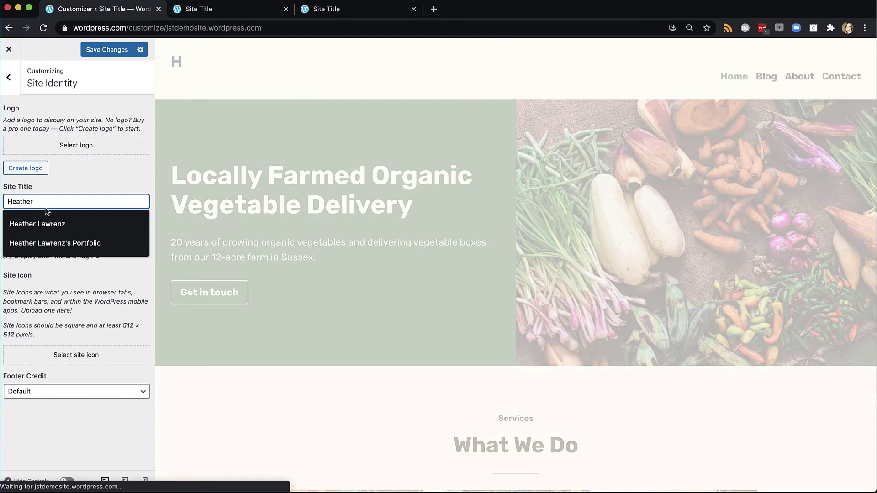
click(35, 246)
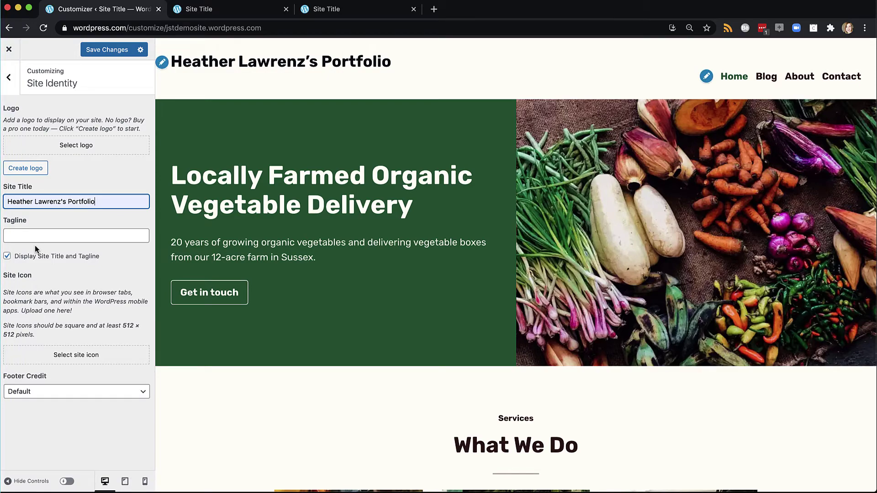
click(34, 236)
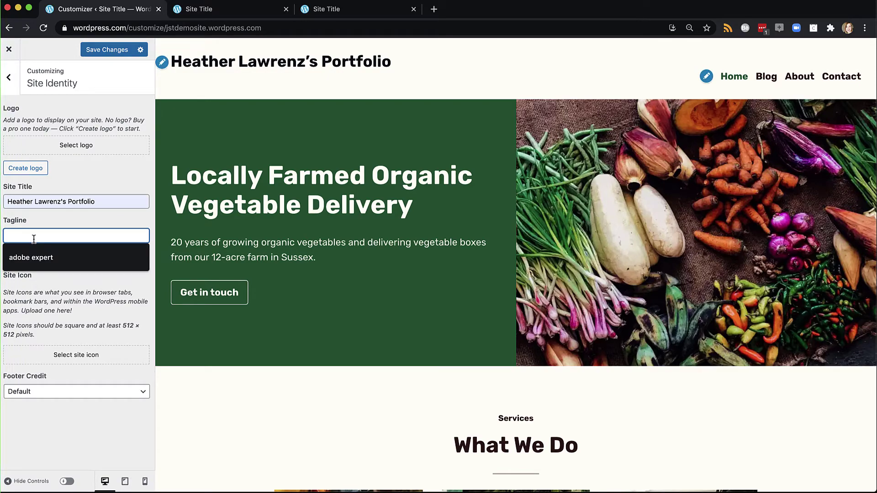
click(34, 258)
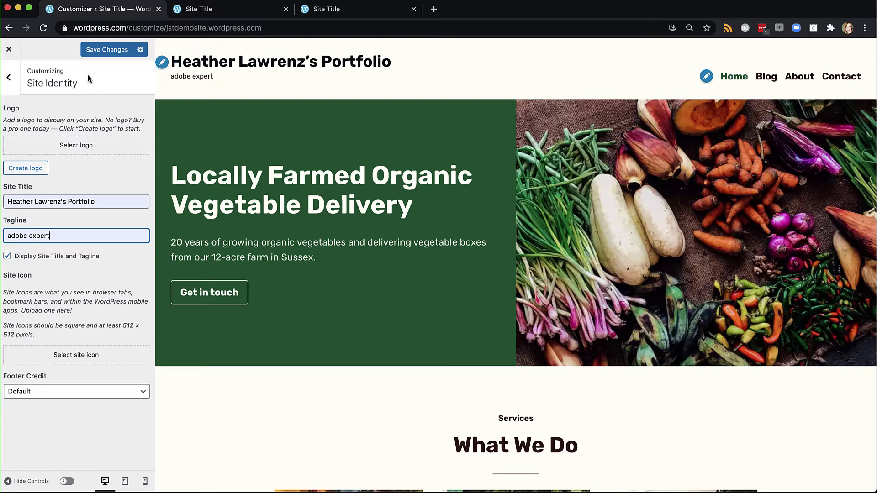
click(97, 51)
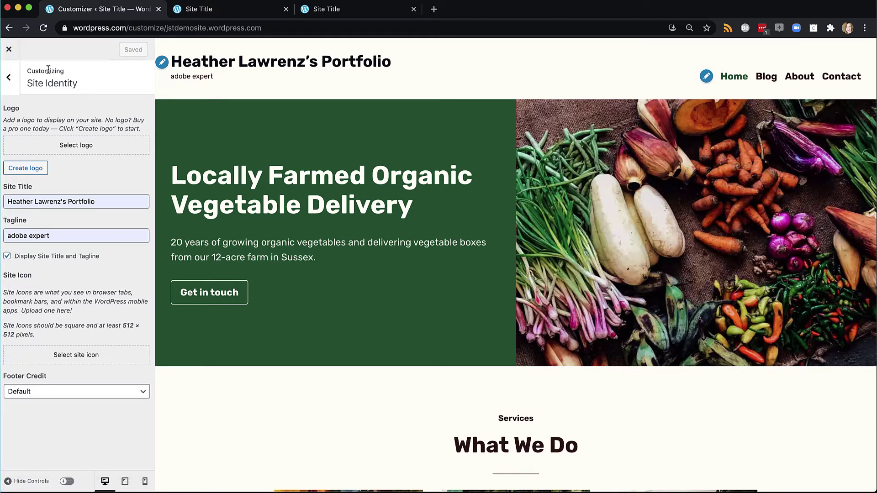
Apply the first red-and-black featured palette in Colors & Backgrounds and save it.
click(9, 78)
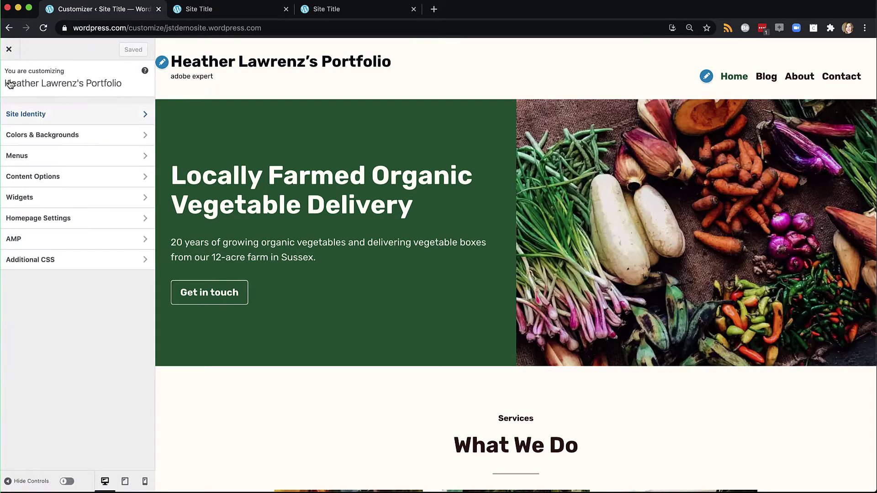
click(28, 140)
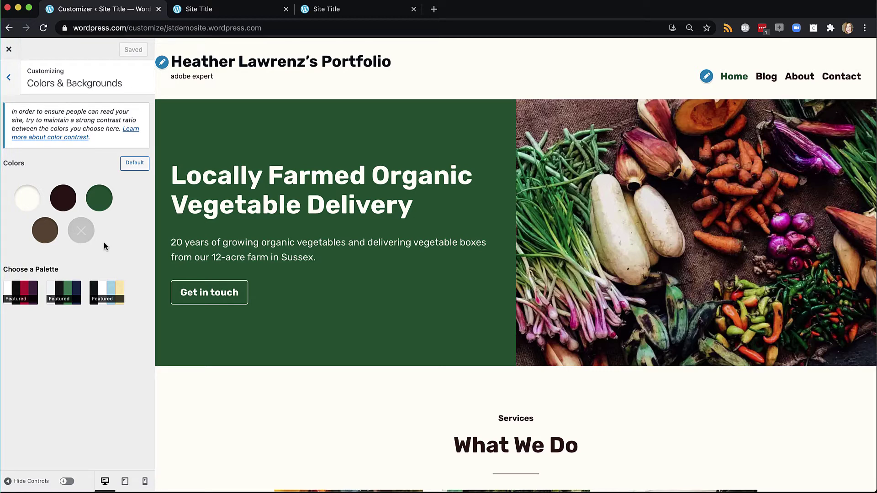
click(22, 294)
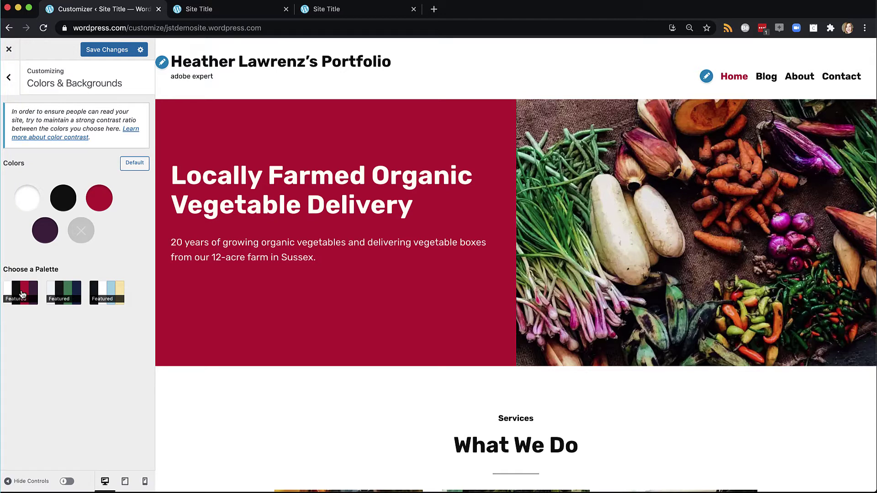
click(94, 51)
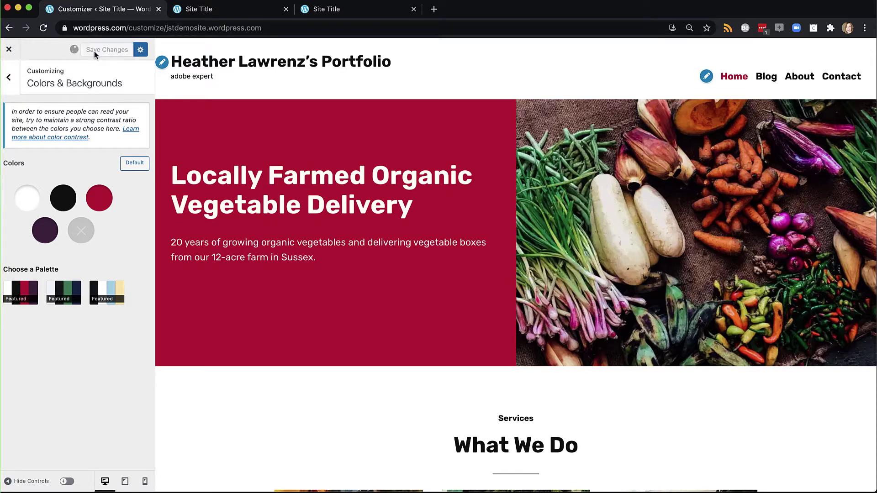
click(9, 78)
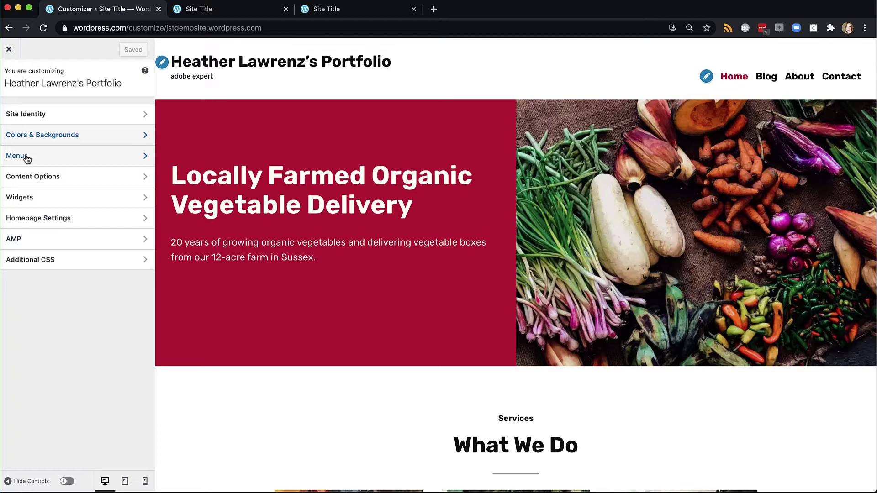
Check the content display options, then go back to the main Customizer section list.
click(31, 179)
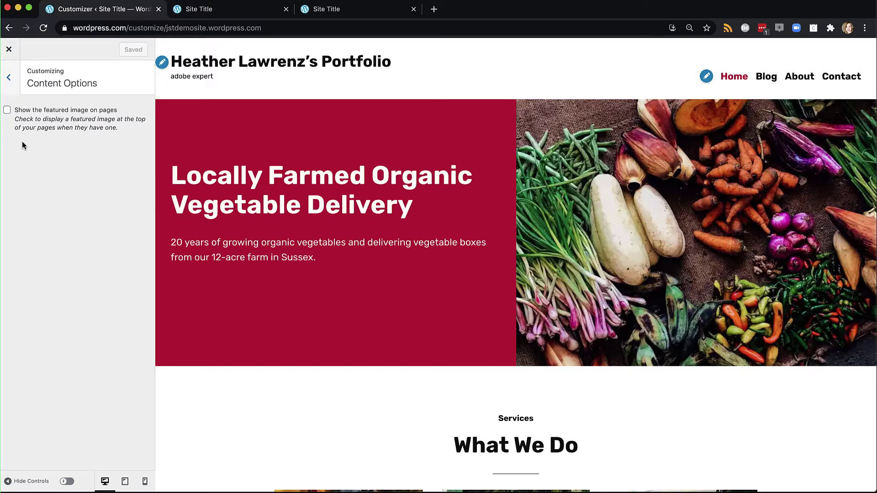
click(10, 78)
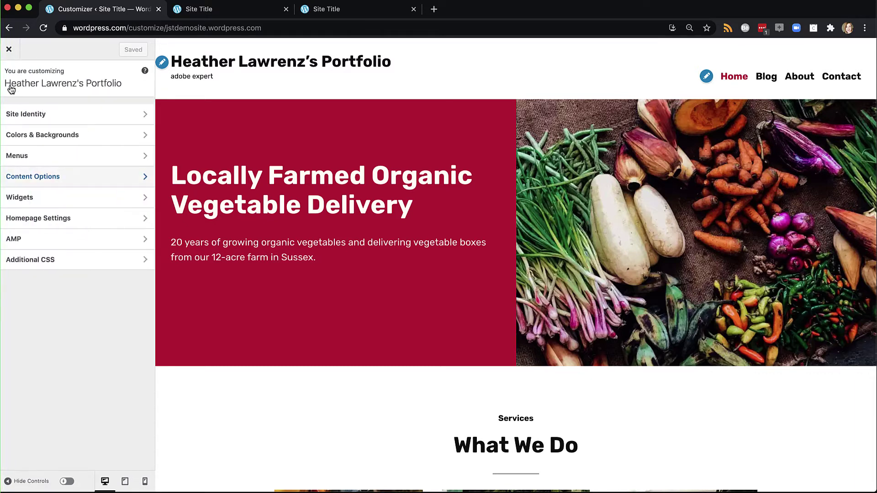
Add a Search widget to the Footer widget area.
click(35, 199)
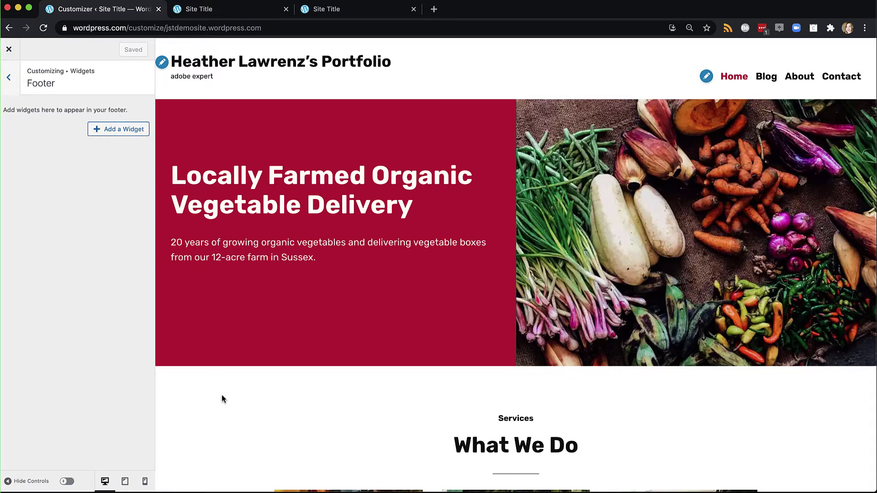
scroll(221, 397, down, 20)
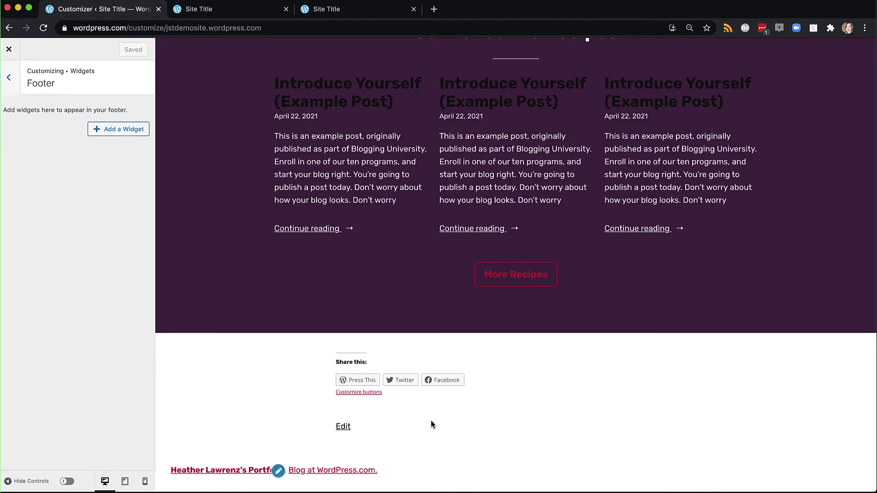
click(115, 133)
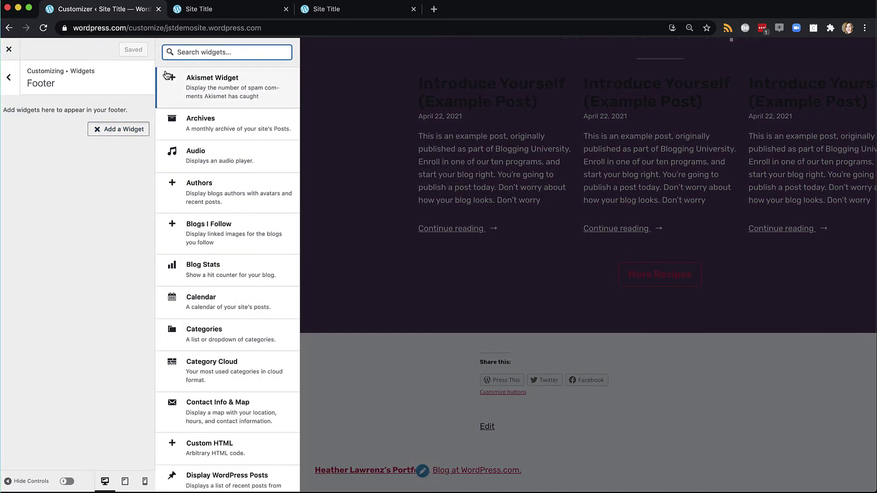
text(search)
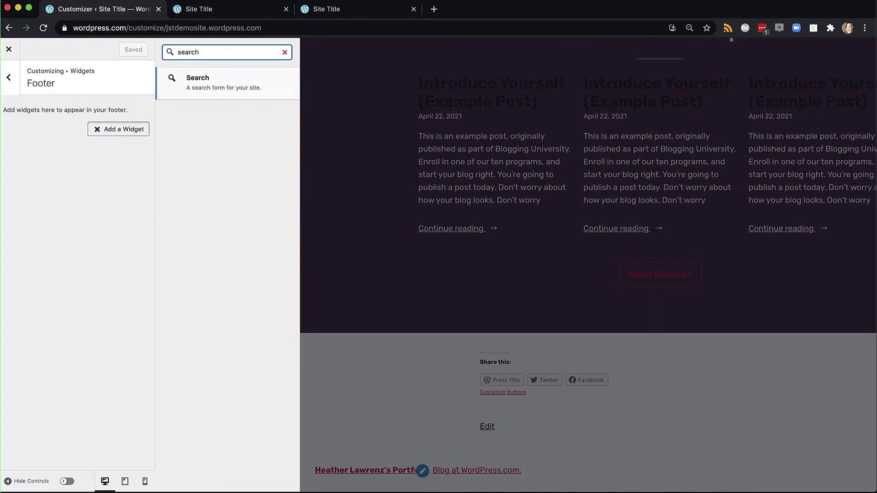
click(211, 85)
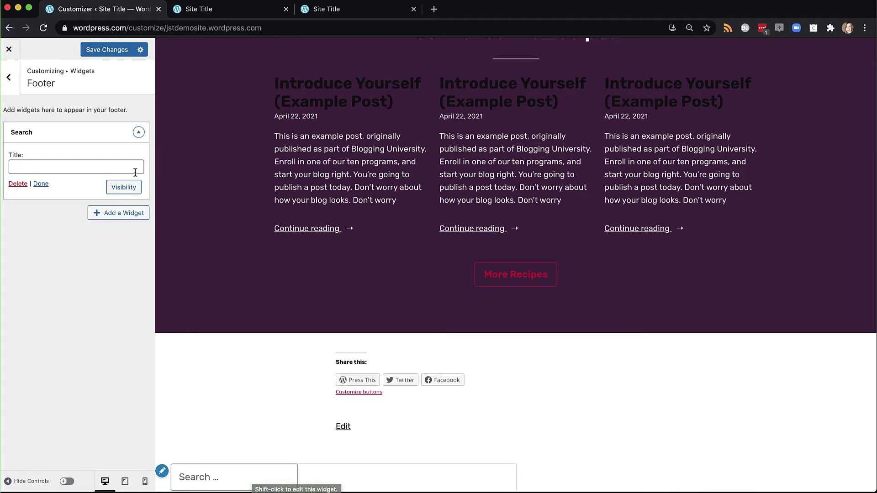
Save the Search widget and add a Text widget to the footer.
click(100, 50)
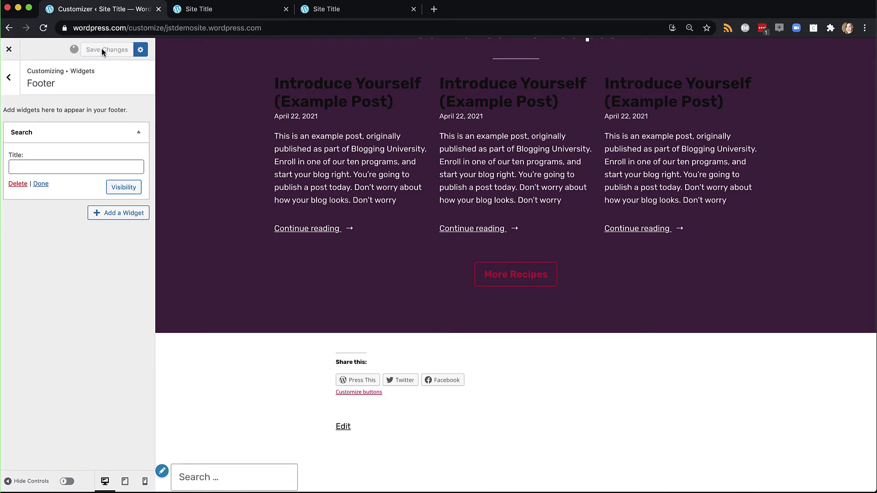
click(118, 221)
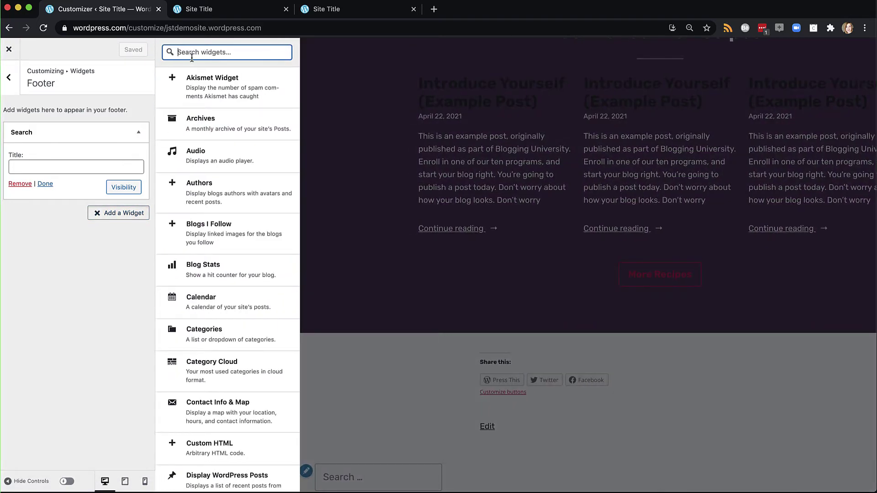
text(contact)
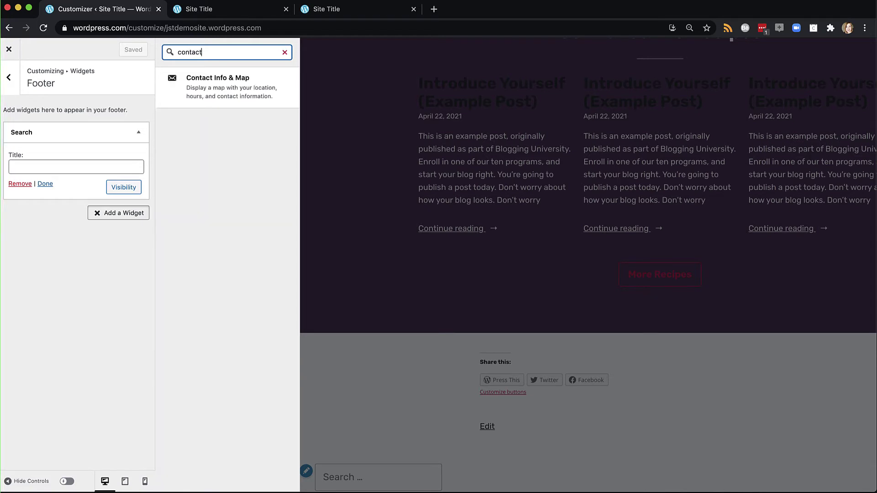
double_click(210, 55)
text(text)
click(201, 86)
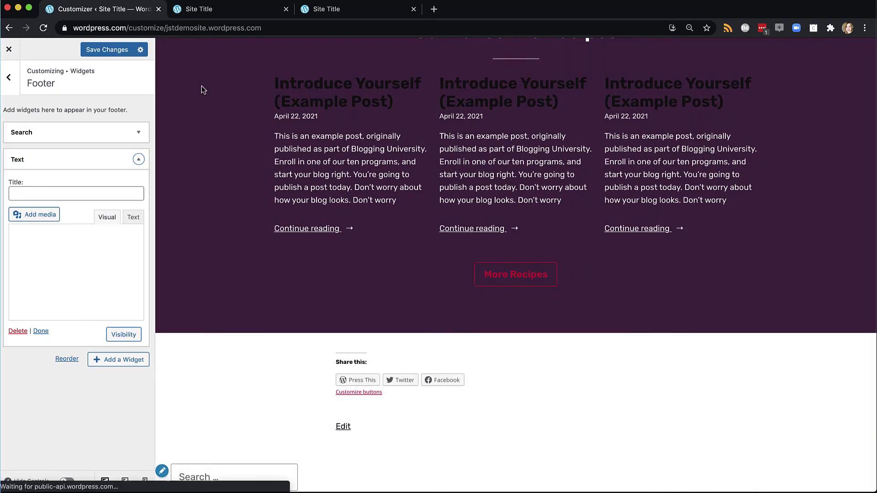
Title the Text widget 'Contact Me' and put the owner's e-mail address in its body.
click(72, 194)
text(Co)
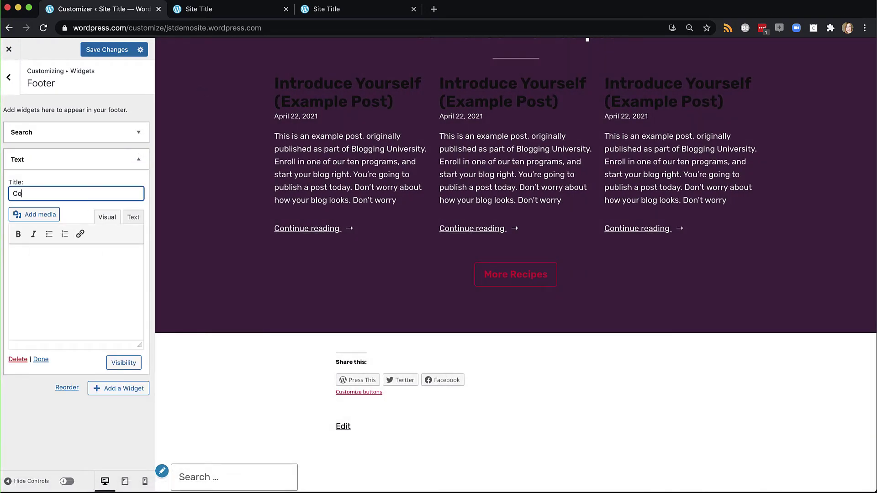
text(ntact Me)
click(53, 272)
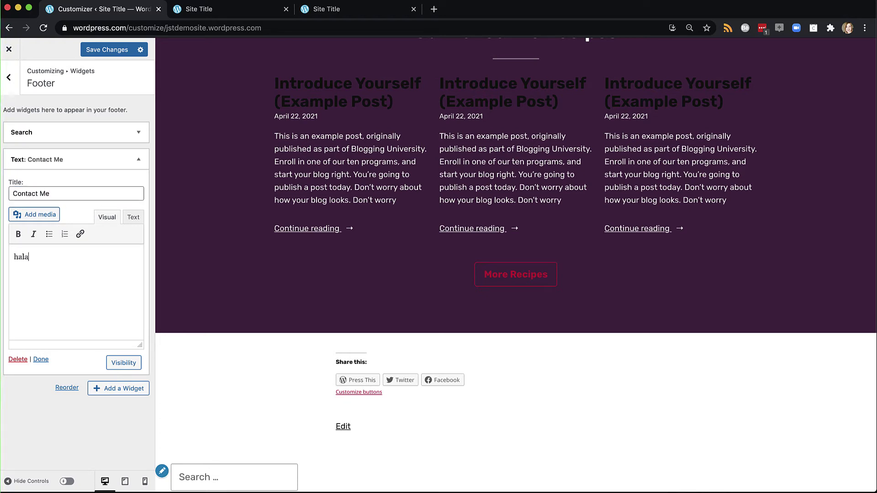
click(42, 360)
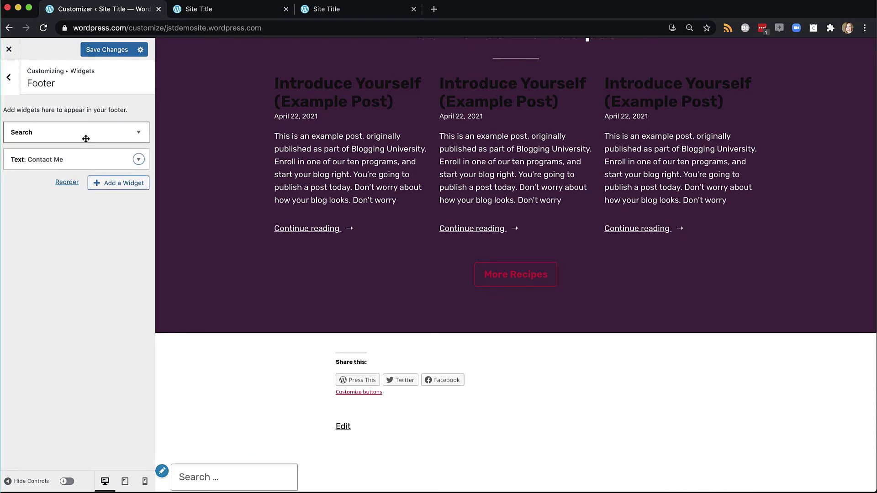
Give the footer Search widget the title 'Search' and save all footer widget changes.
click(137, 133)
click(60, 166)
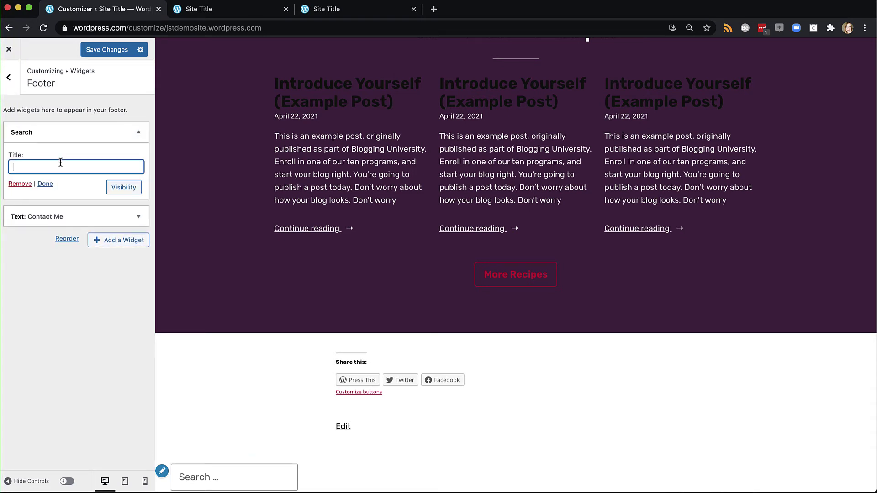
text(Search)
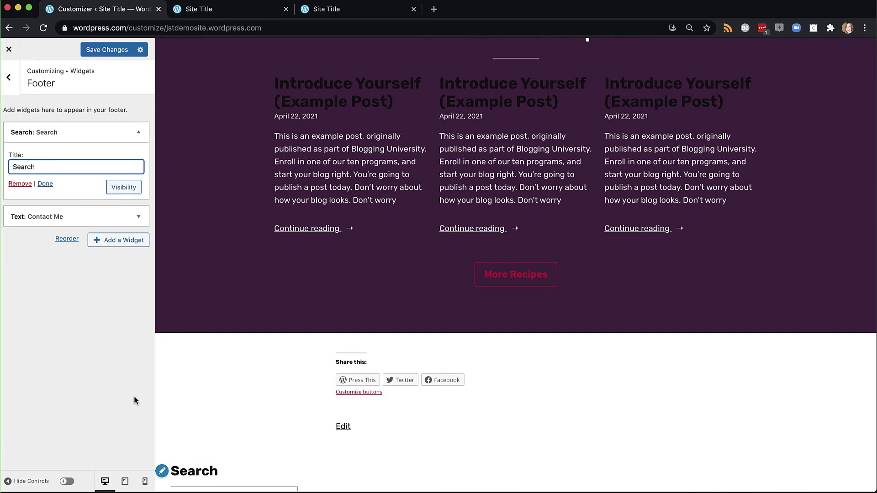
scroll(247, 430, down, 5)
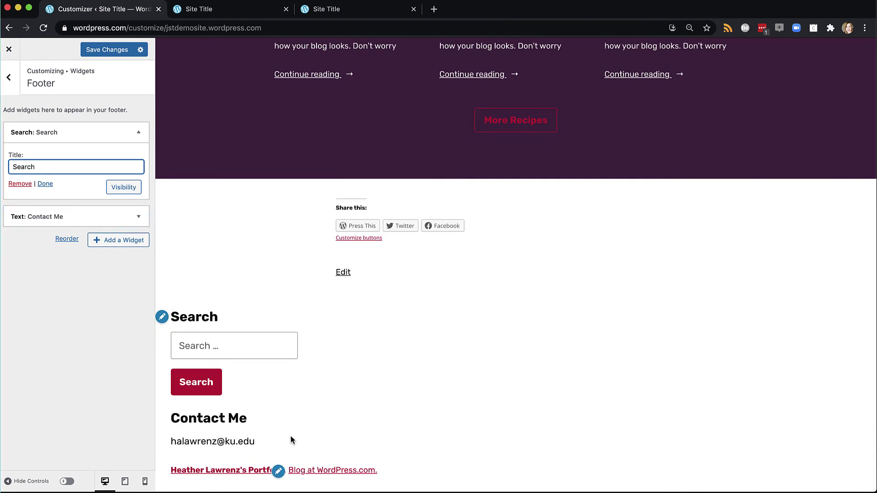
click(95, 48)
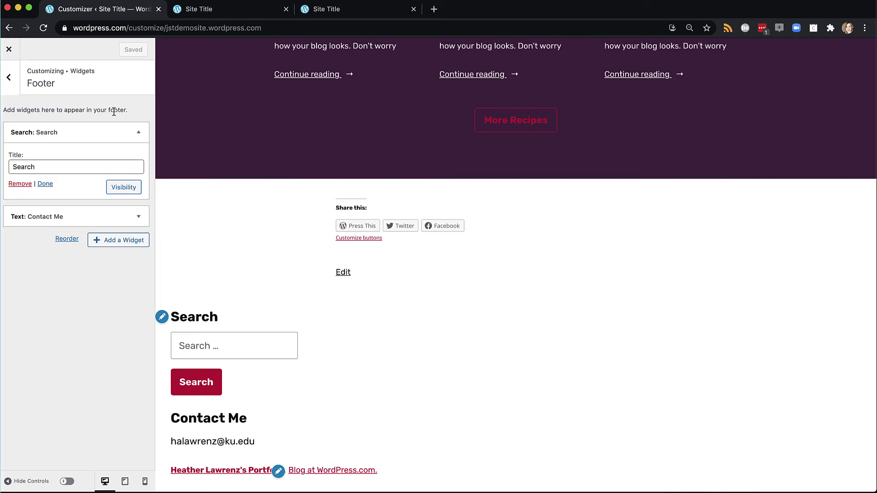
click(8, 77)
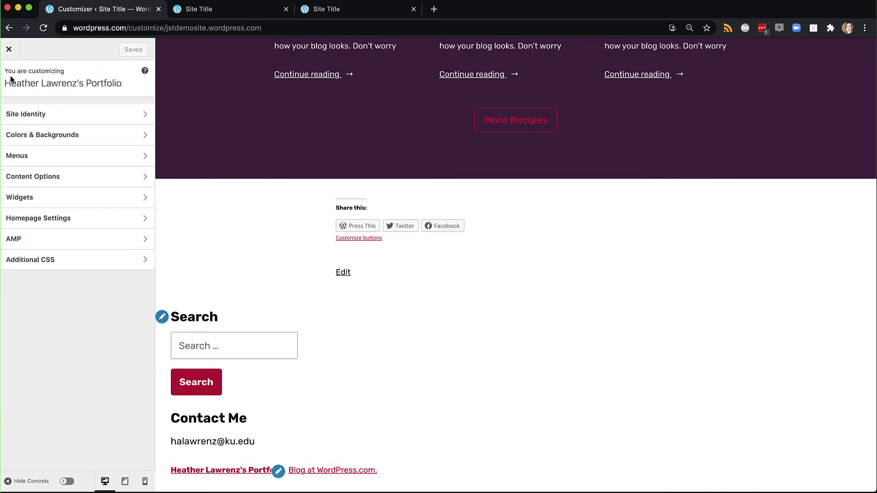
click(31, 219)
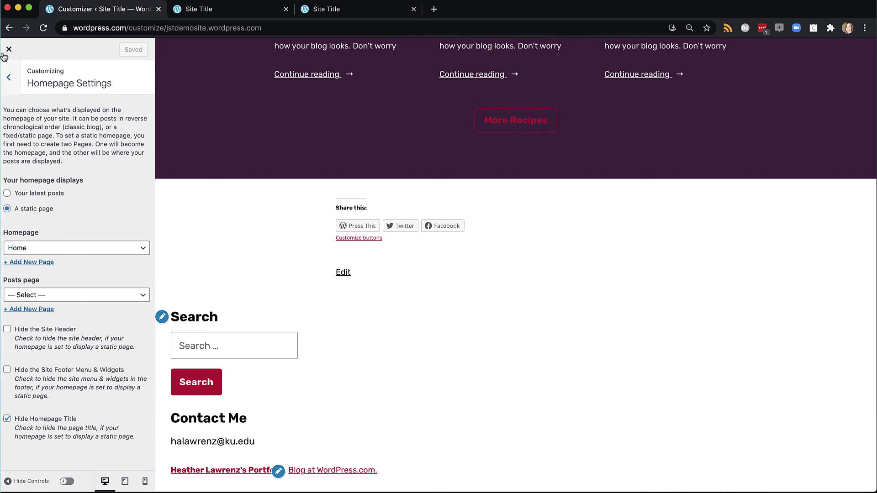
click(8, 78)
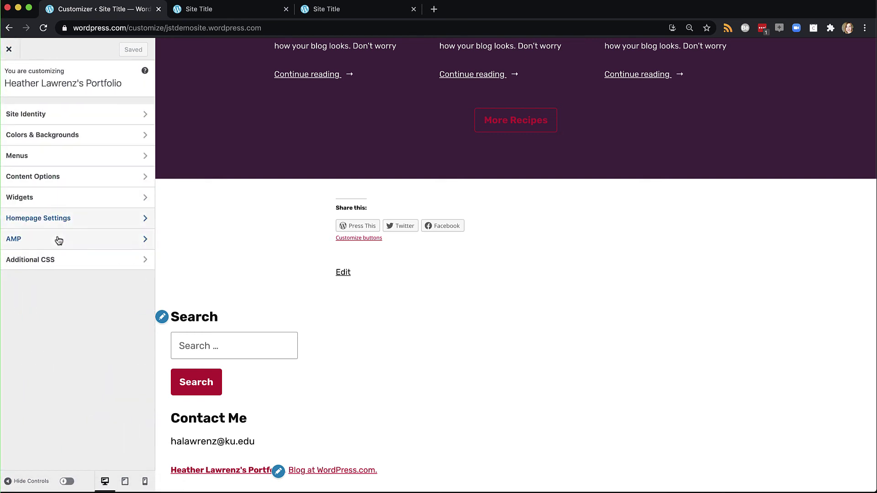